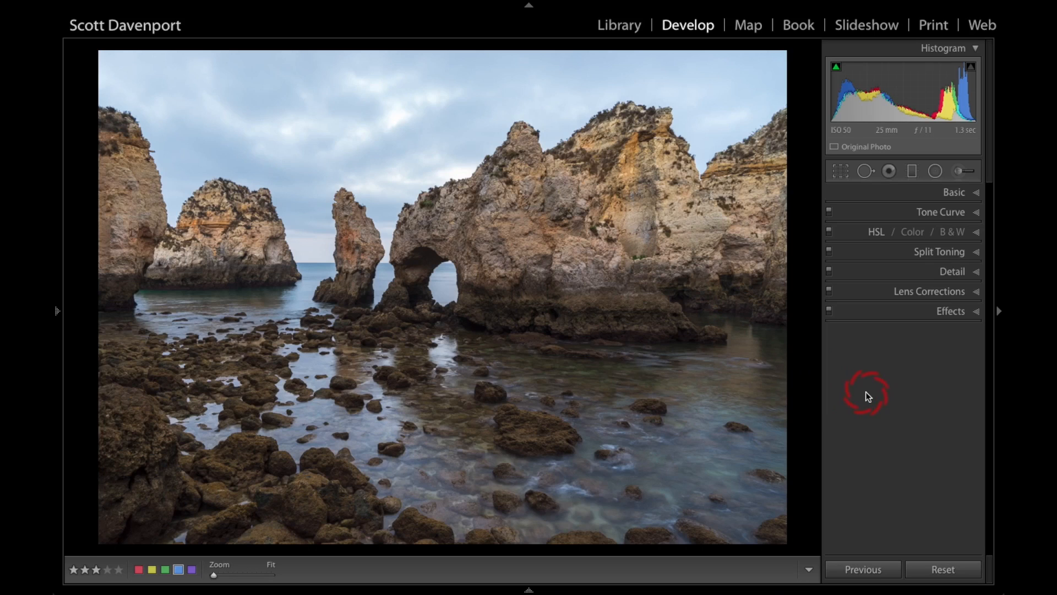
Step: Compare the edited seascape with its unedited version and show its Basic adjustments
key(backslash)
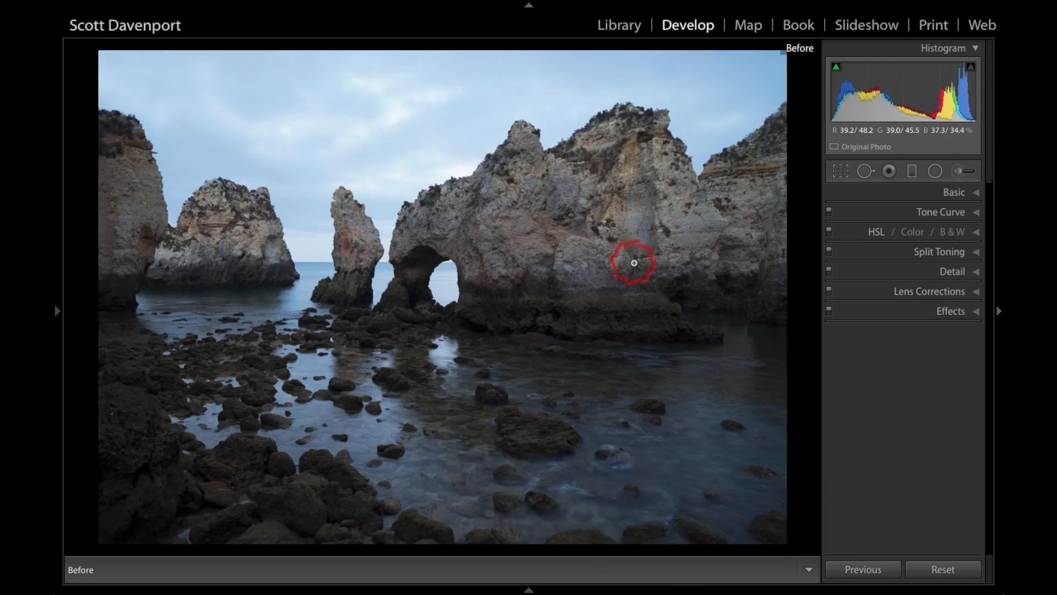
key(backslash)
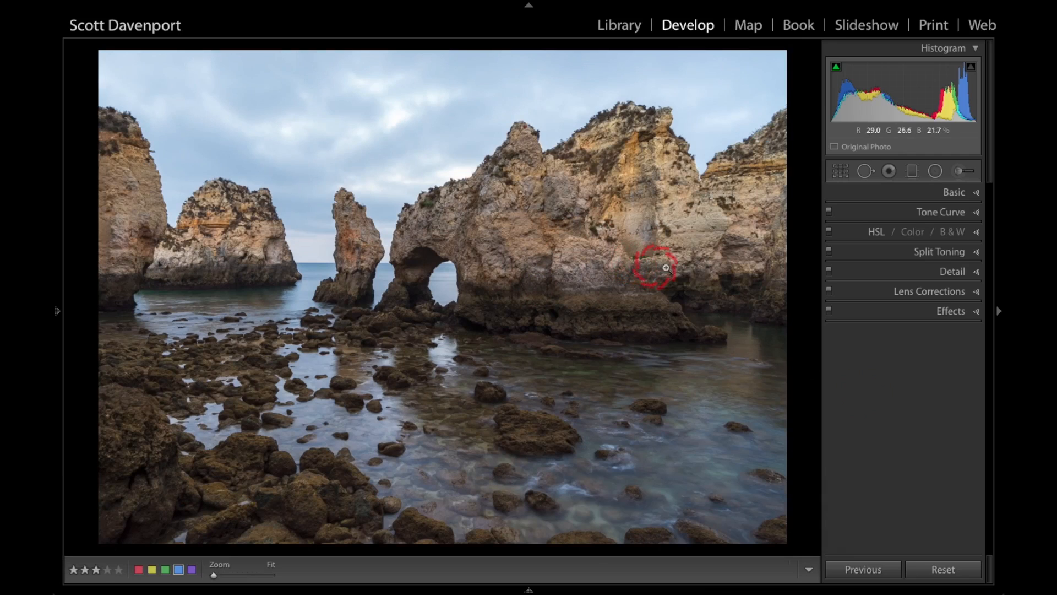
click(977, 196)
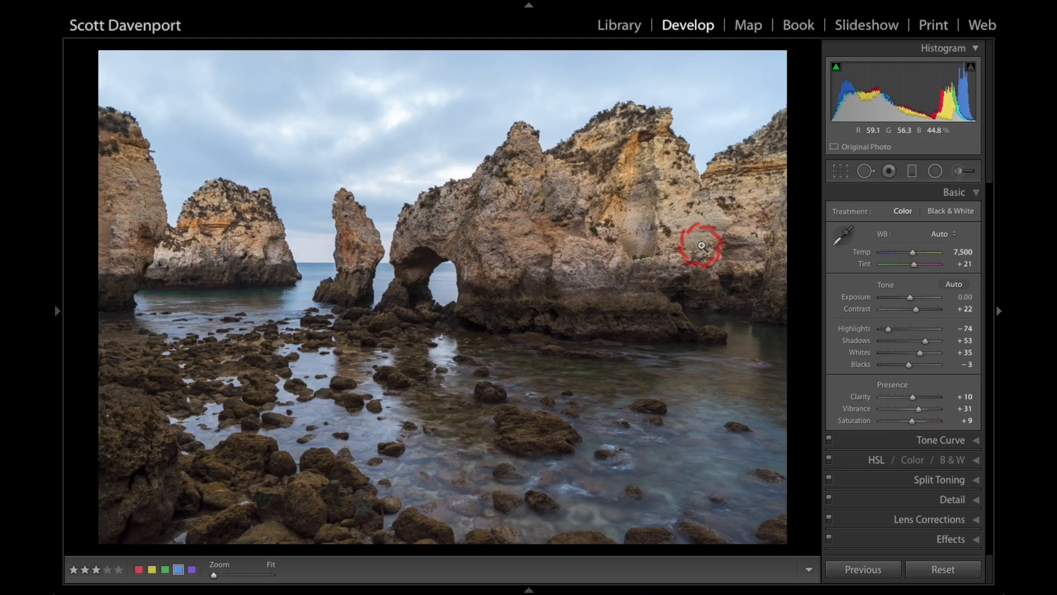
key(backslash)
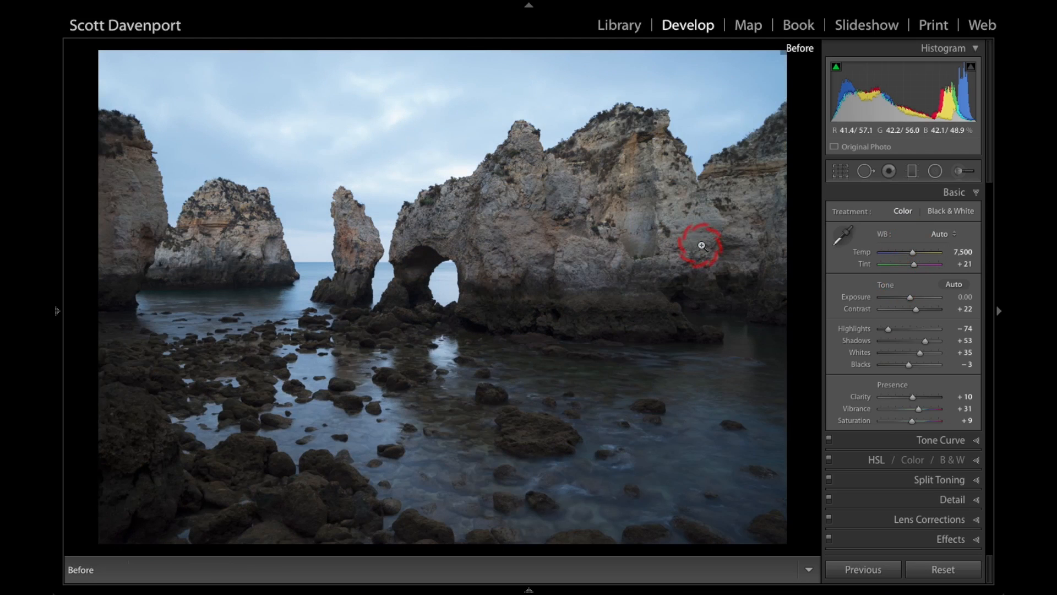
key(backslash)
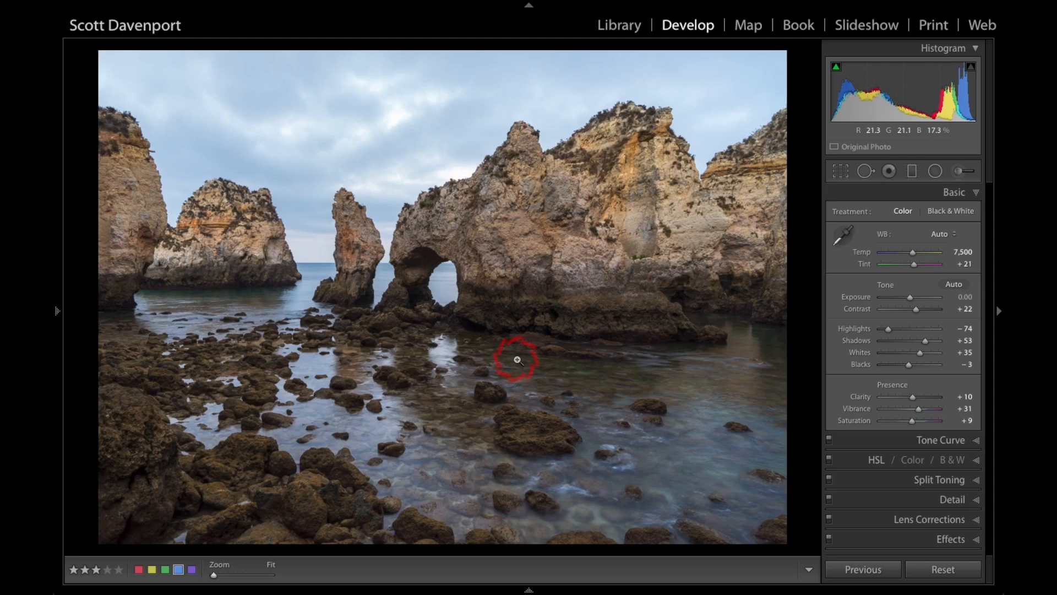
Step: Send the seascape from Lightroom to ON1 Photo 10 for editing
mouse_move(306, 4)
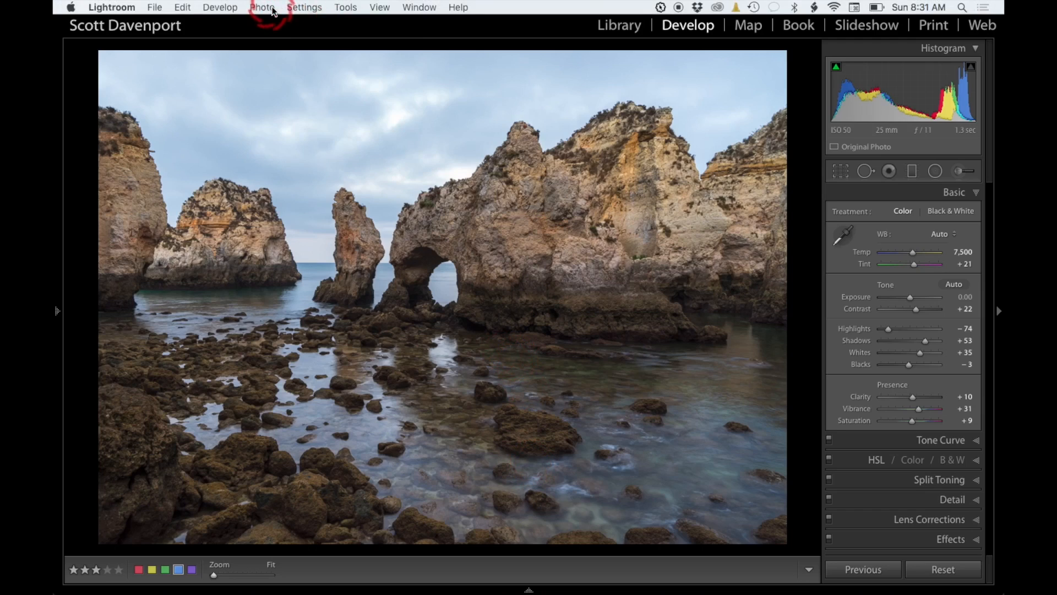
click(263, 7)
mouse_move(297, 75)
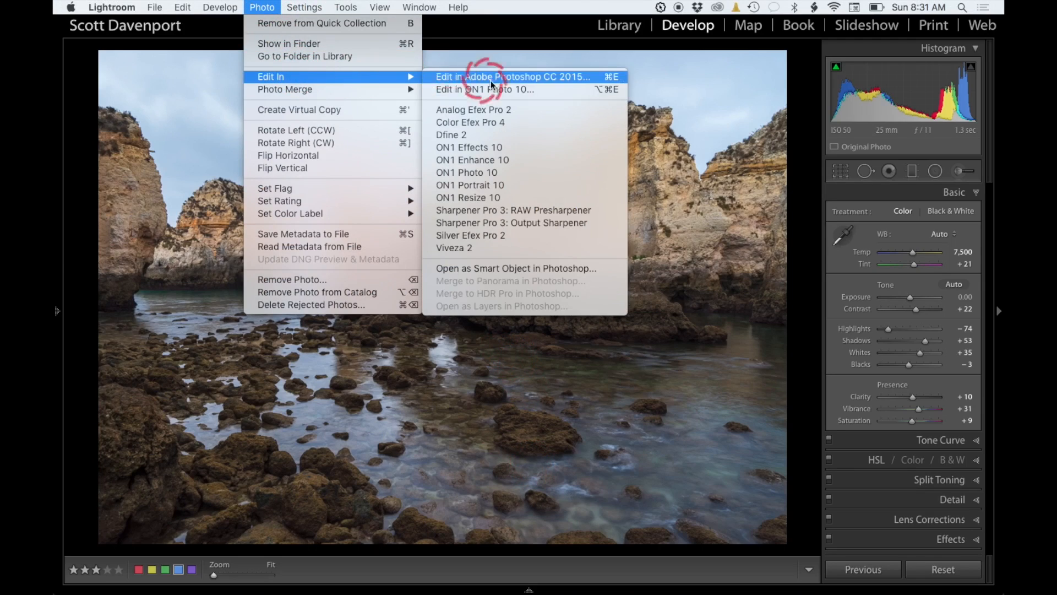
click(551, 90)
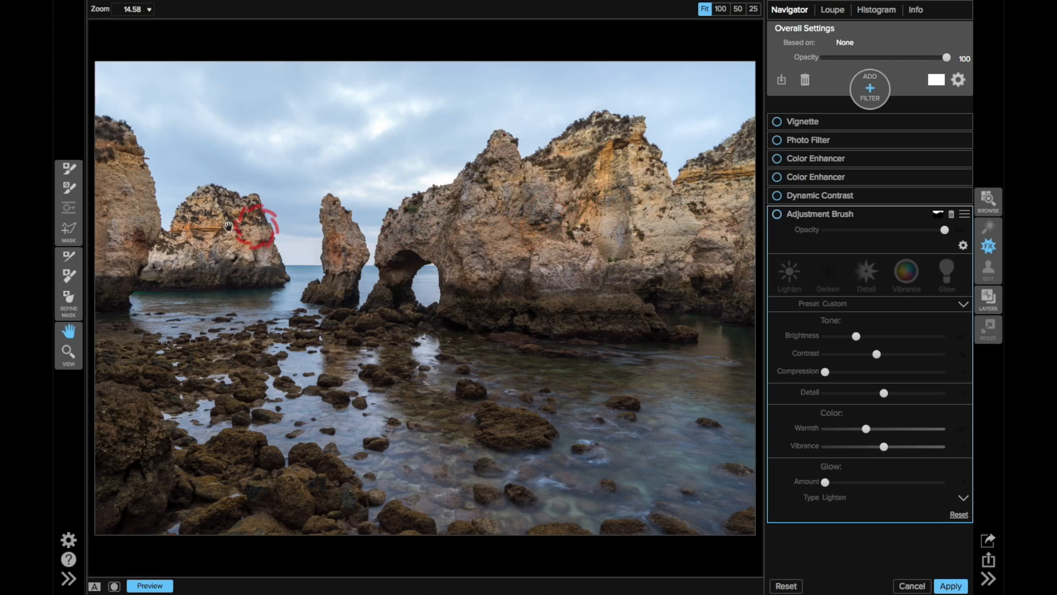
Step: Enable the Adjustment Brush filter that darkens and cools the sky, and check its mask overlay
click(777, 214)
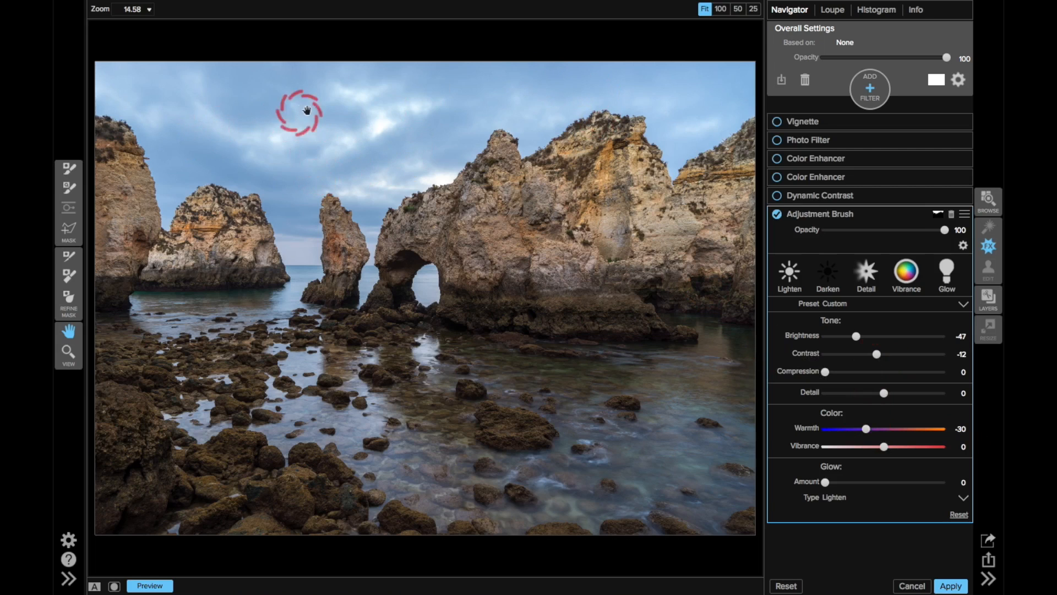
key(ctrl+m)
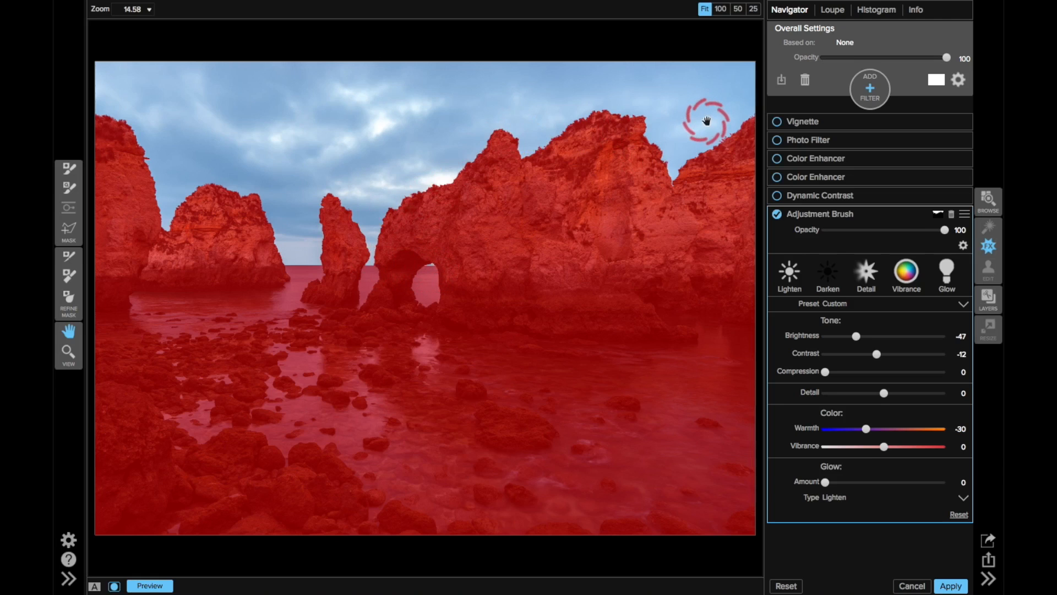
key(ctrl+m)
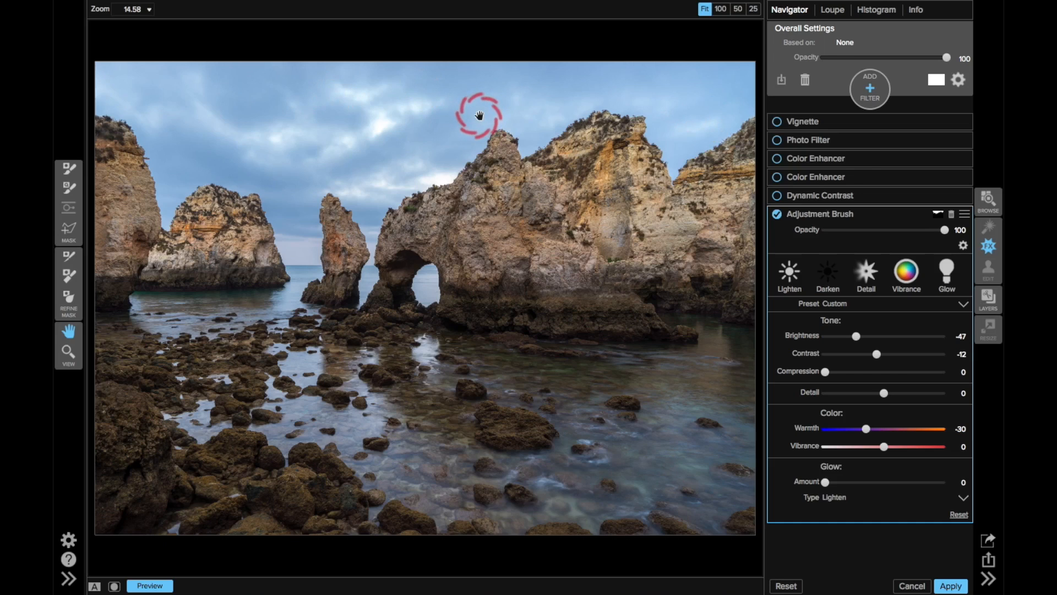
Step: Enable the Dynamic Contrast filter and check its mask overlay
click(832, 196)
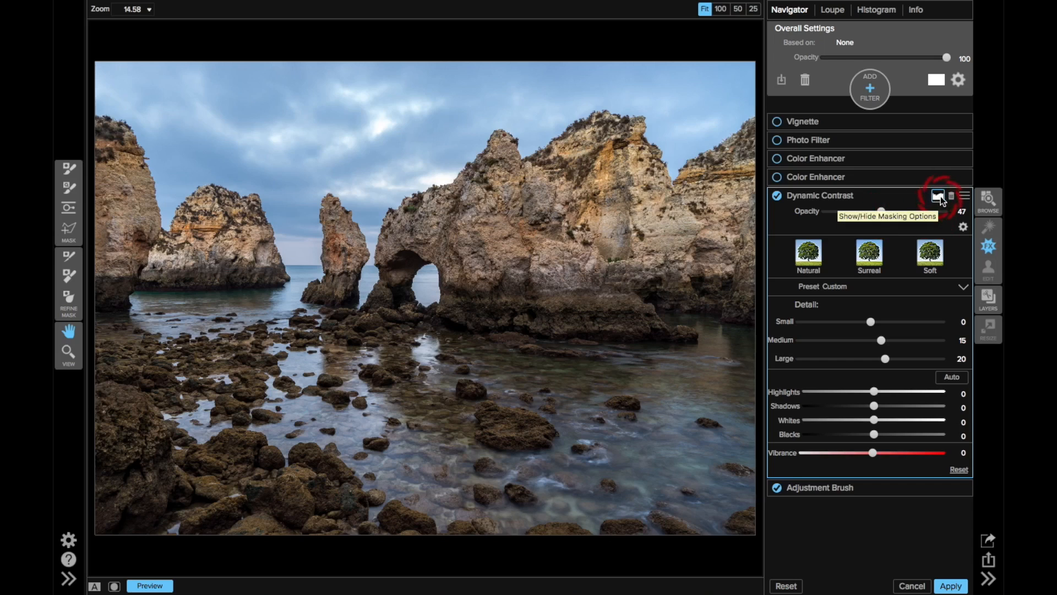
click(592, 239)
key(o)
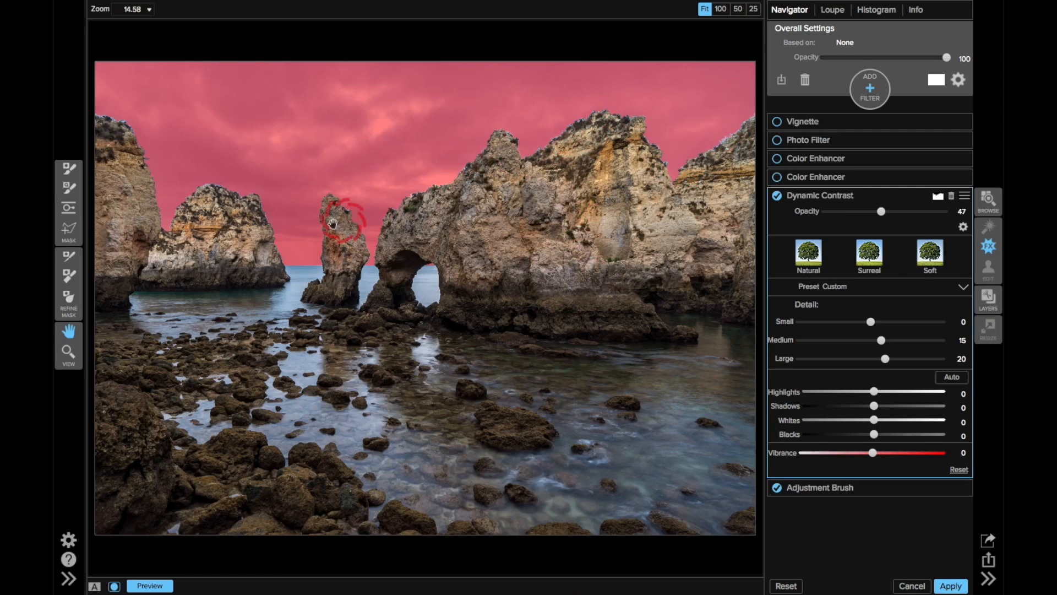
key(o)
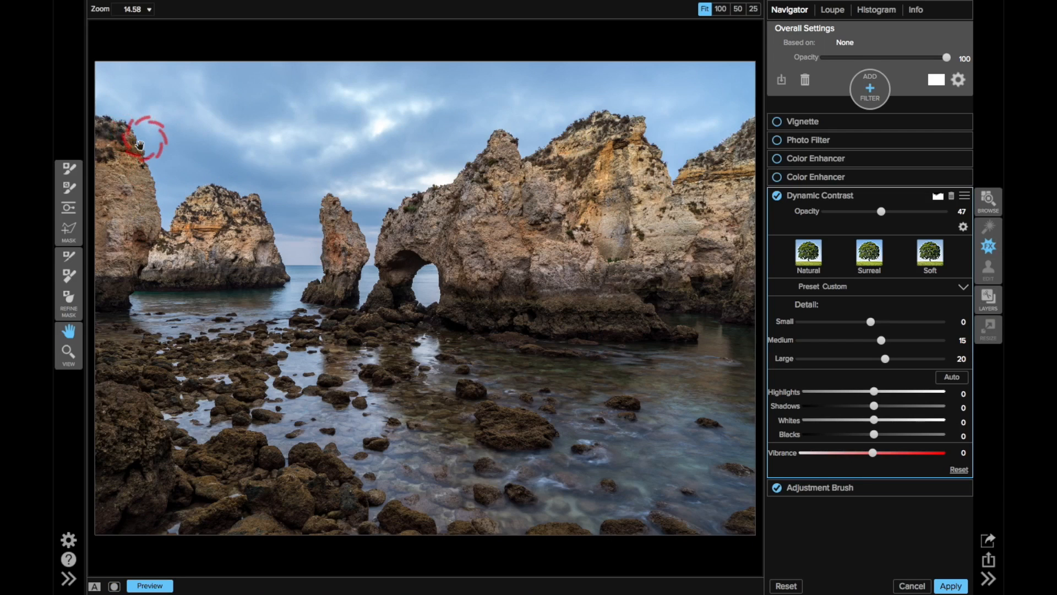
Step: Refine the Dynamic Contrast mask along the skyline of the two leftmost rocks with the Refine brush, and check the mask overlay
click(69, 256)
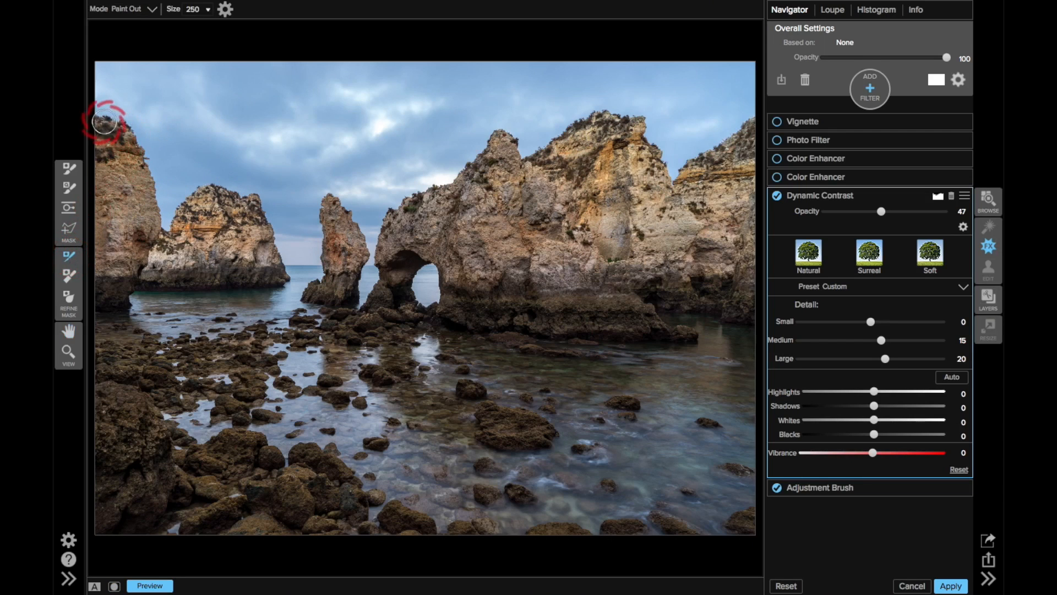
mouse_move(94, 111)
mouse_down()
mouse_move(123, 118)
mouse_move(157, 220)
mouse_move(192, 174)
mouse_move(224, 179)
mouse_move(185, 192)
mouse_move(246, 191)
mouse_move(283, 258)
mouse_up()
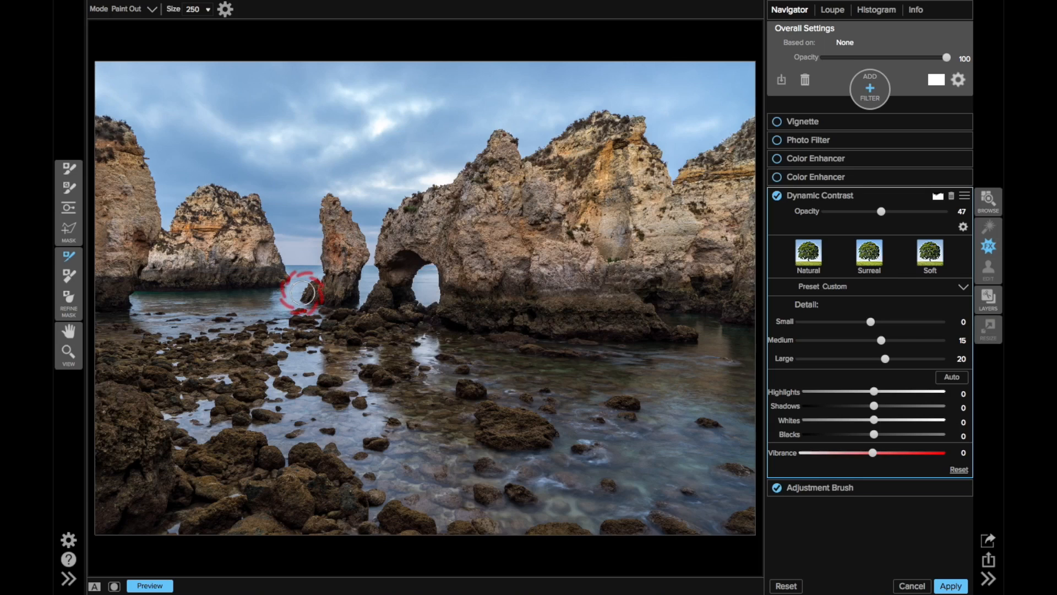
key(ctrl+m)
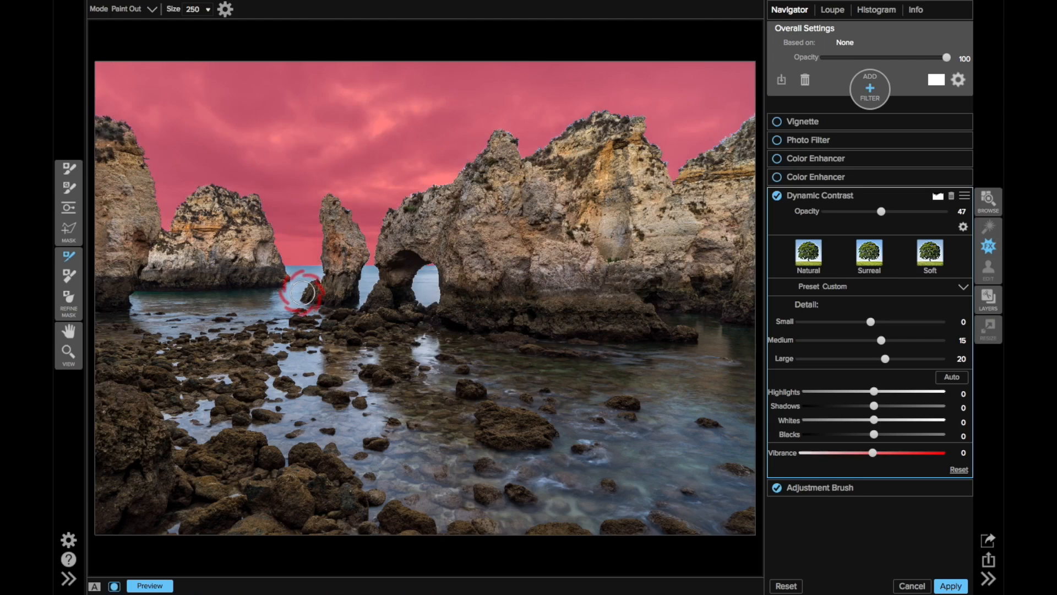
key(ctrl+m)
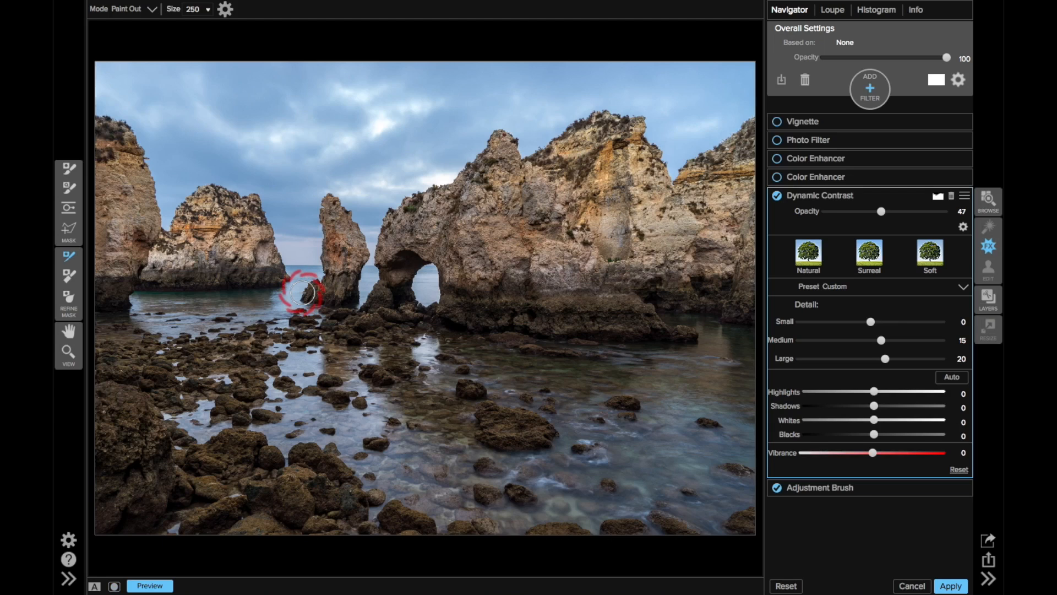
Step: Enable the Color Enhancer filter directly above Dynamic Contrast with the Fall Enhancer preset
click(841, 183)
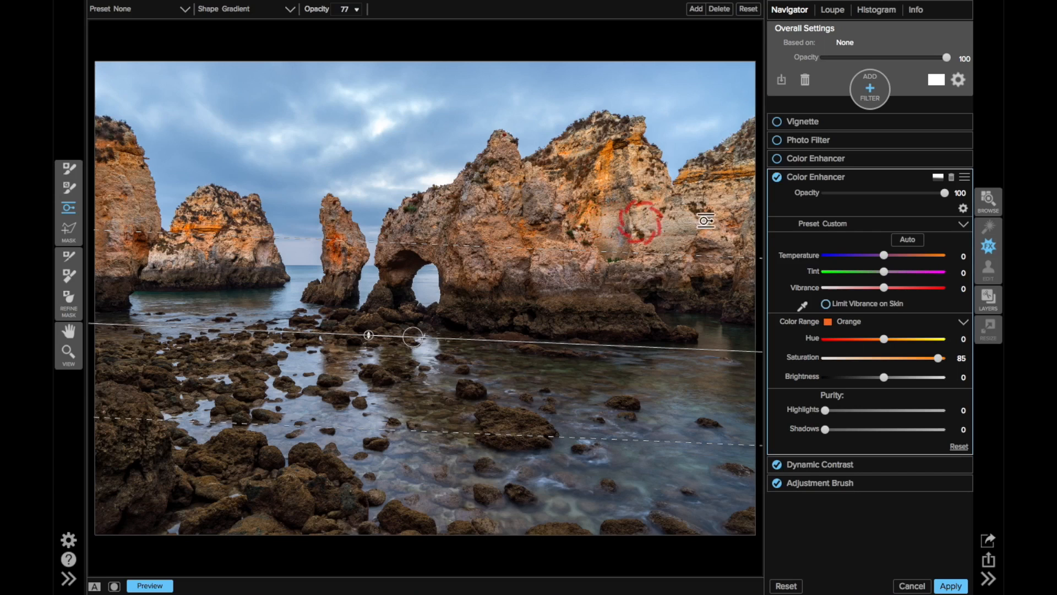
click(828, 223)
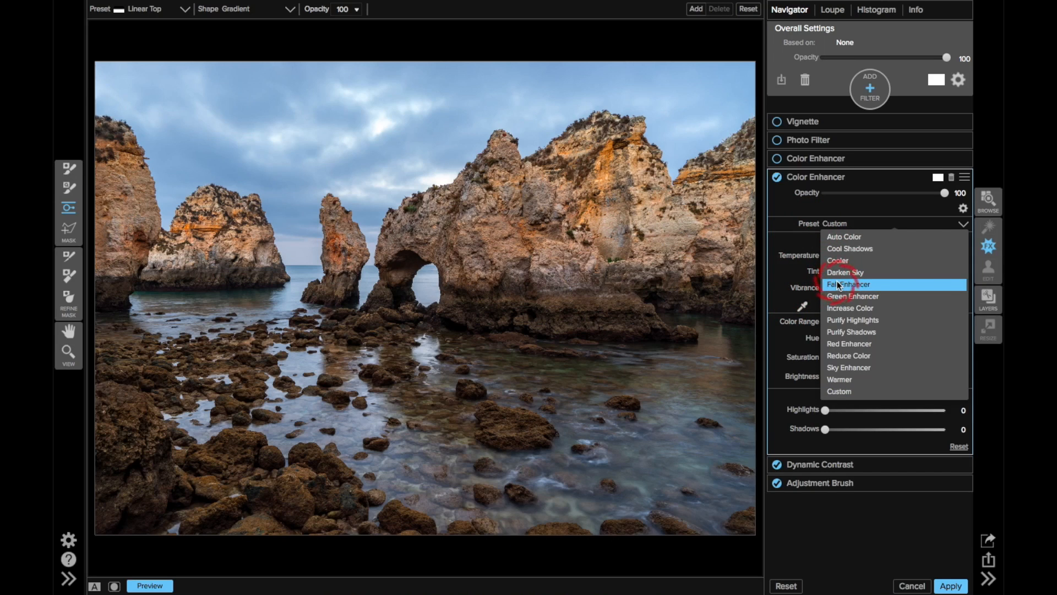
click(776, 211)
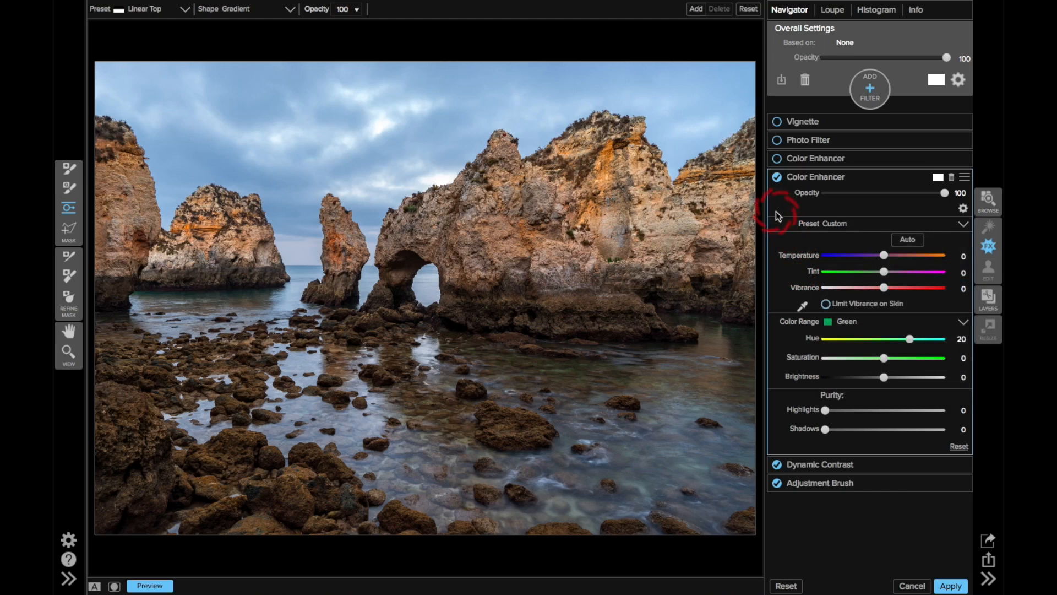
click(823, 304)
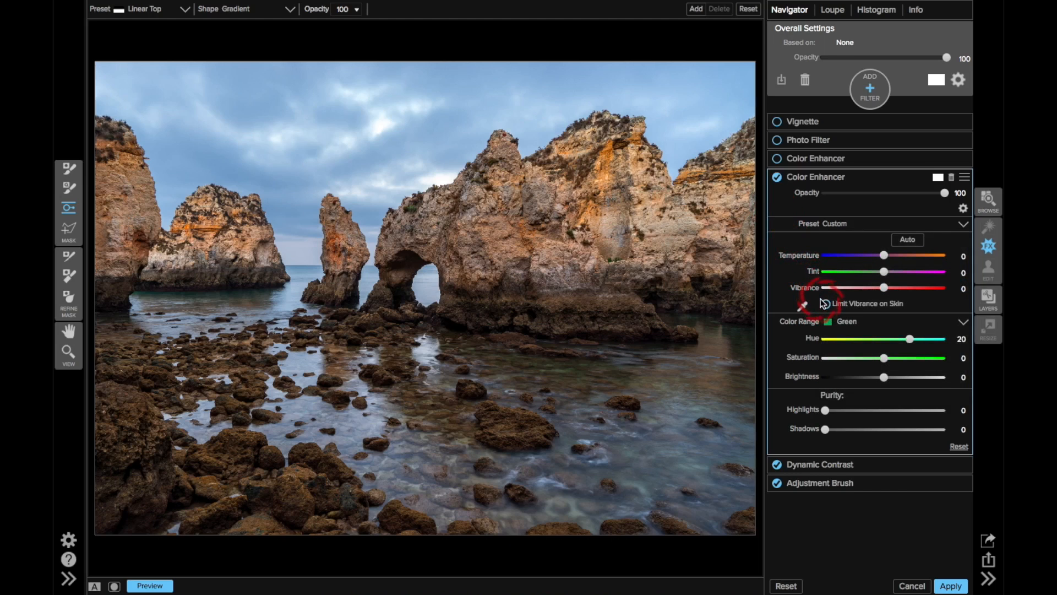
click(848, 321)
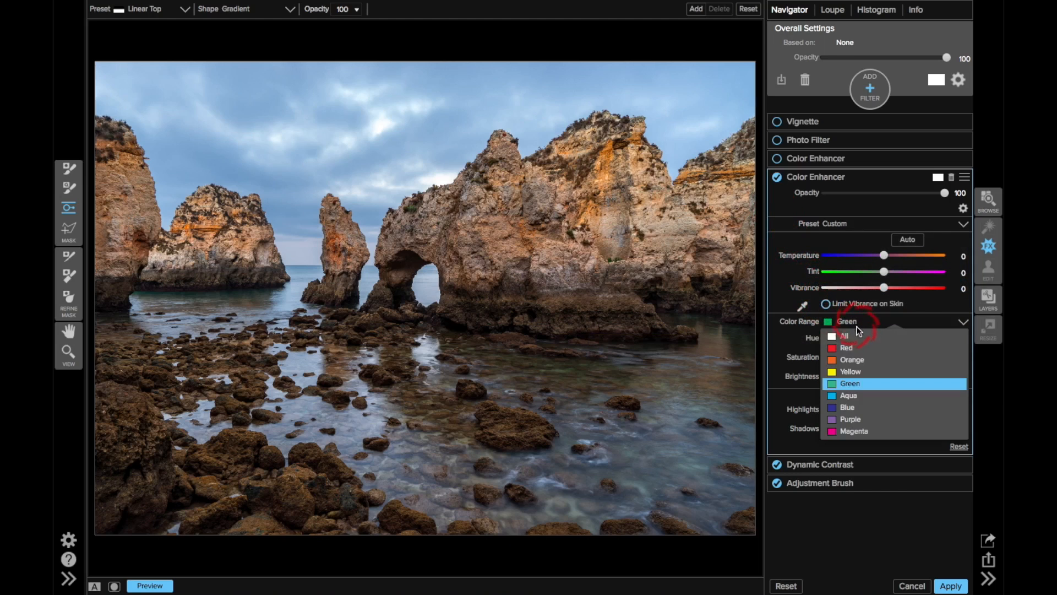
click(856, 358)
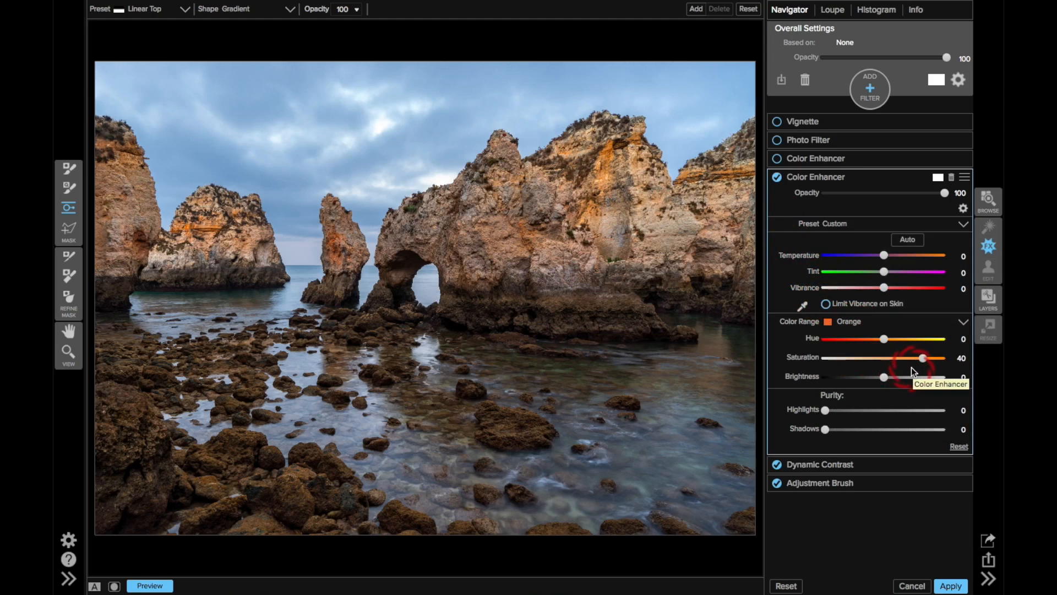
key(super+z)
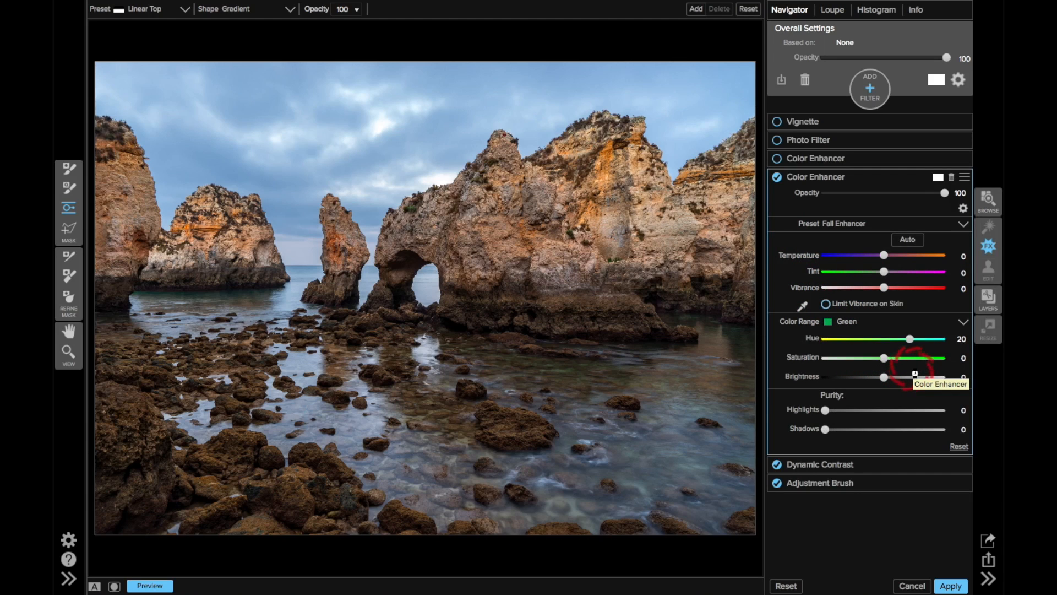
key(super+z)
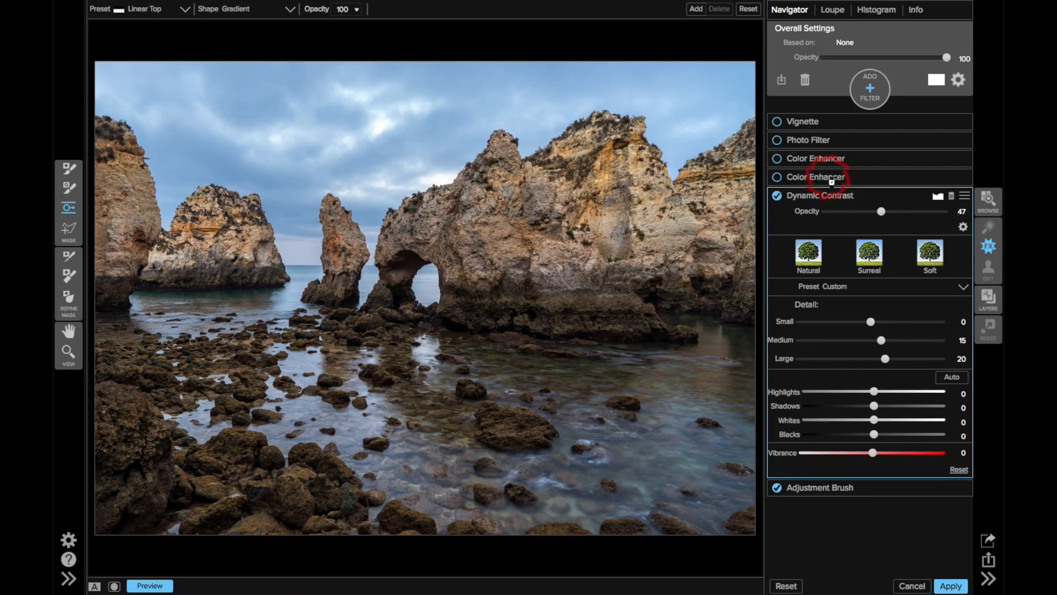
key(super+shift+z)
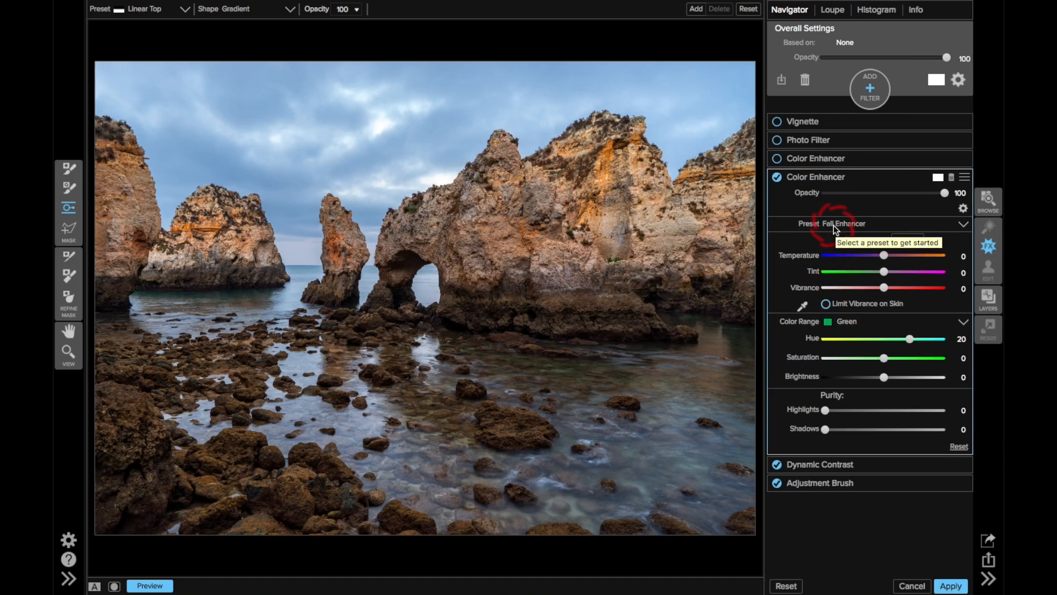
click(843, 322)
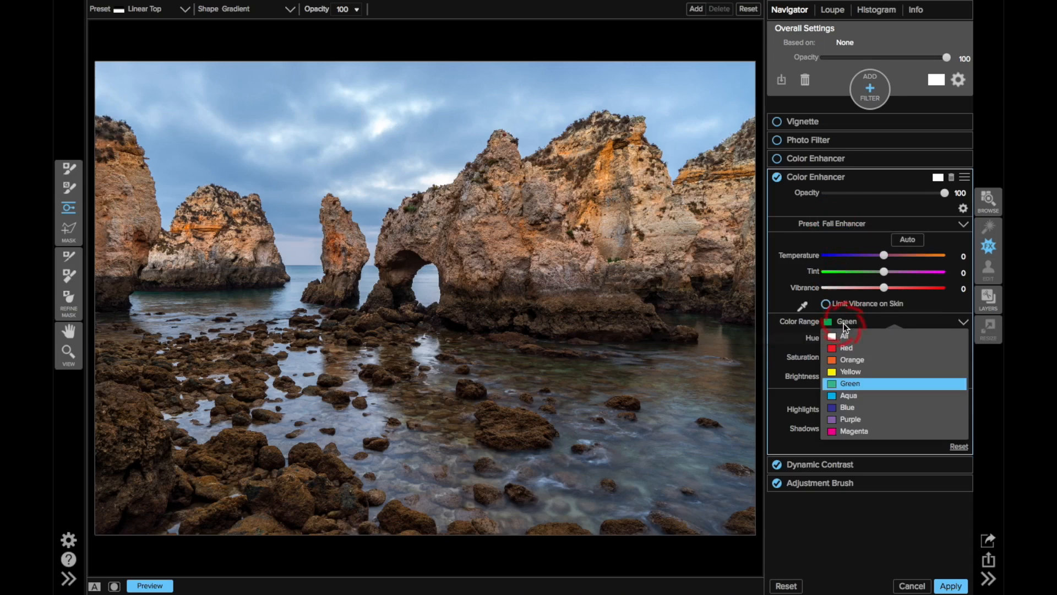
click(824, 203)
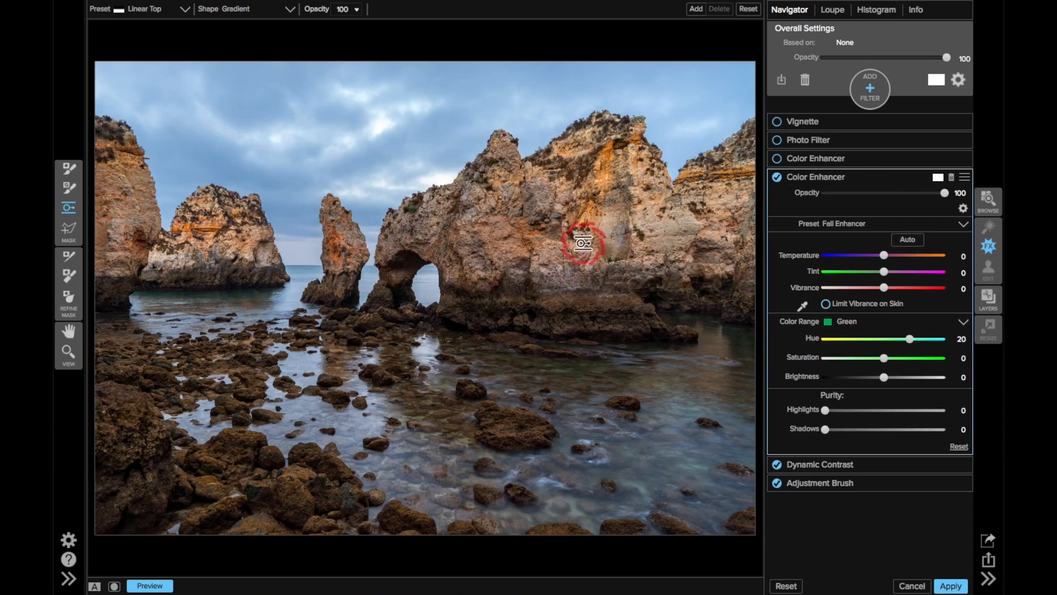
Step: Mask the Color Enhancer with a linear gradient, tilt it slightly, move it onto the foreground rocks and water, and widen its transition
click(410, 324)
drag(453, 323, 265, 311)
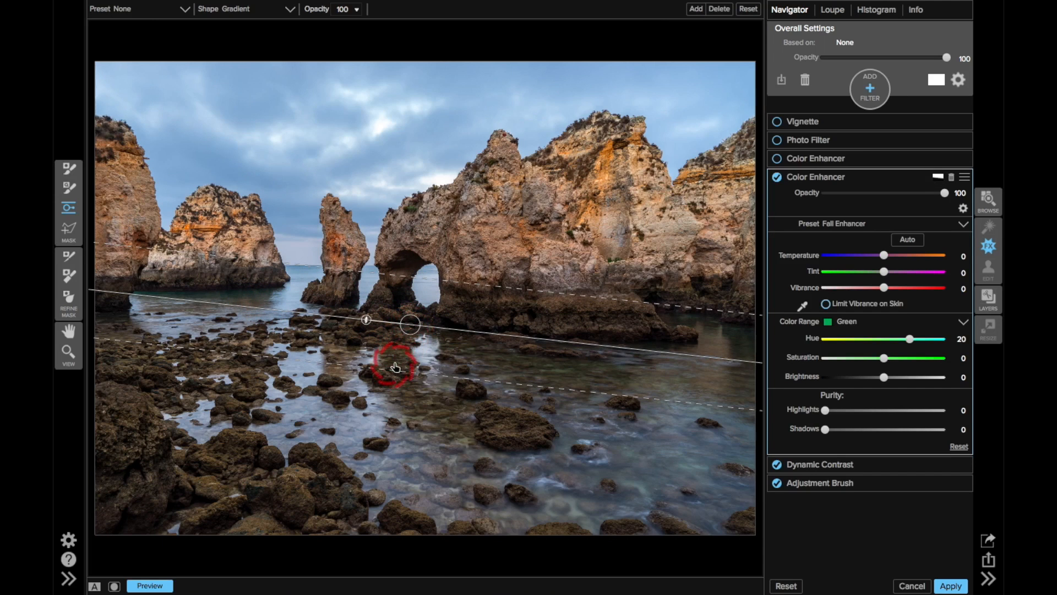
click(395, 364)
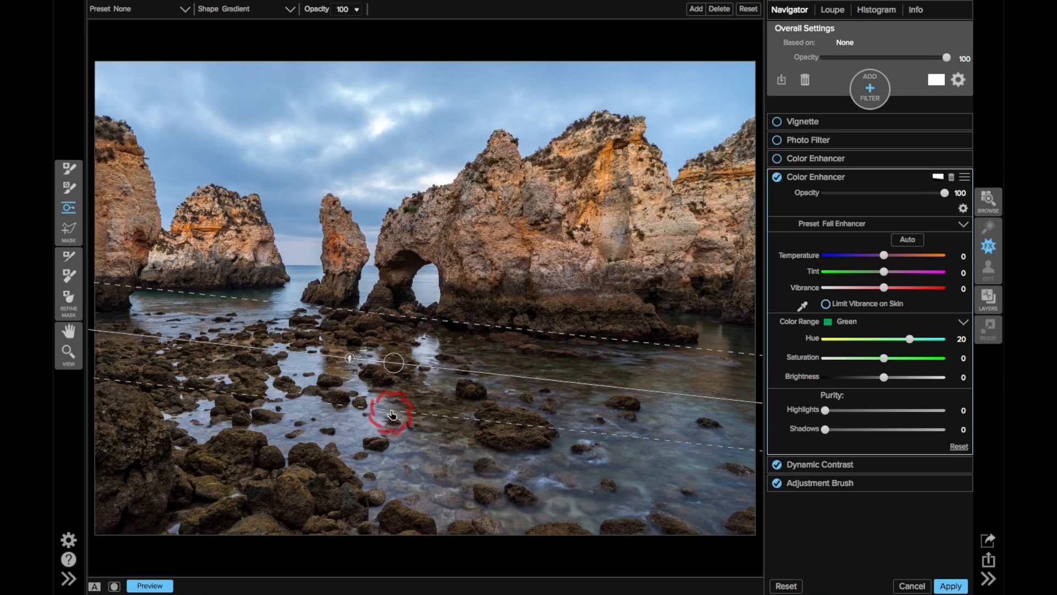
drag(392, 414, 360, 470)
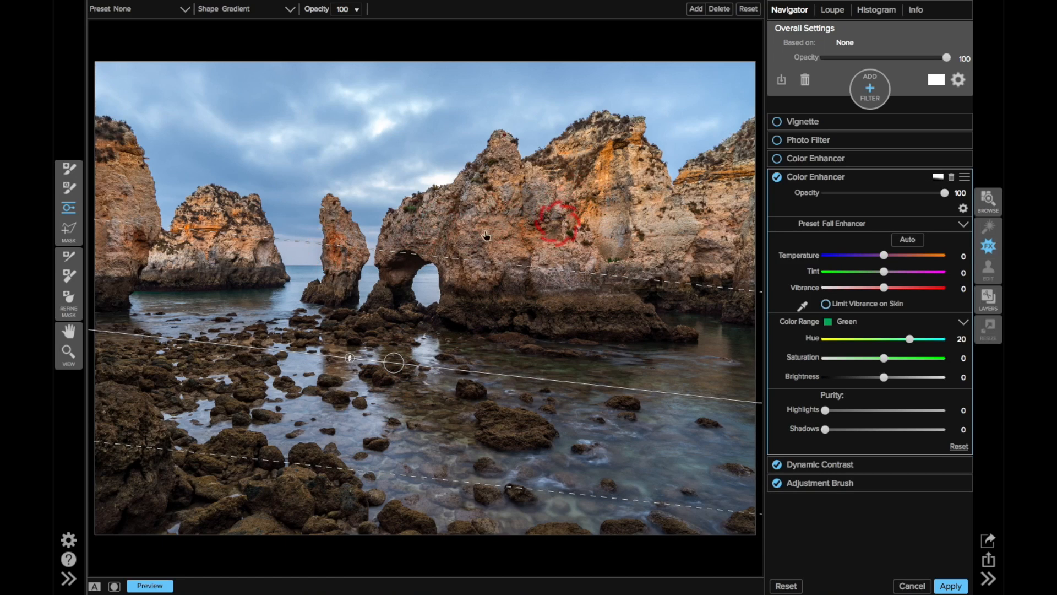
Step: Set the Color Enhancer's Orange saturation to 80
click(845, 323)
click(847, 359)
drag(884, 358, 924, 357)
click(857, 325)
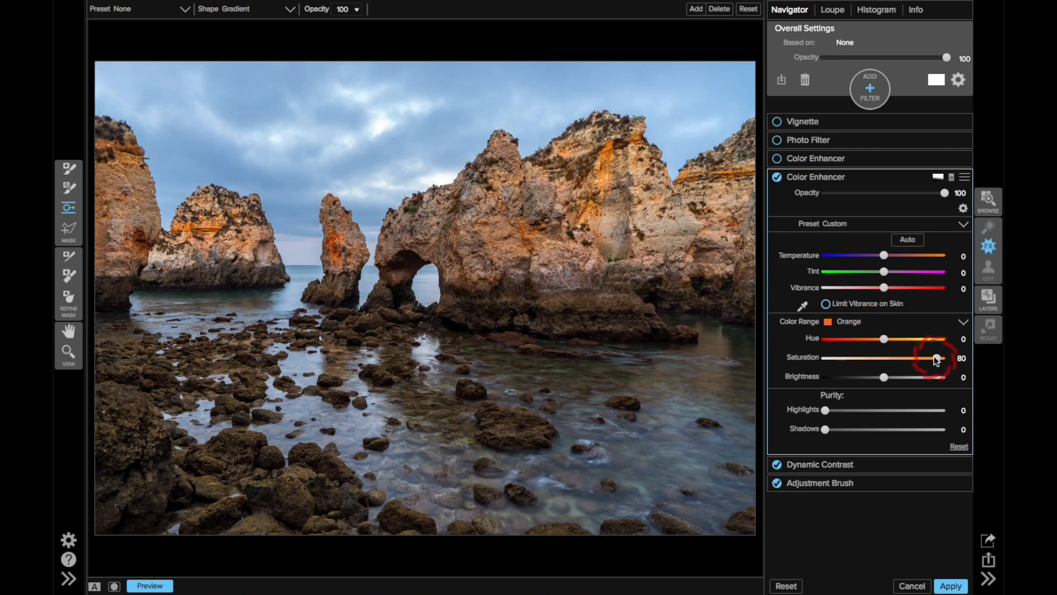
Step: Set the Color Enhancer's Red hue to 7, and compare the photo with this filter off and on
click(855, 320)
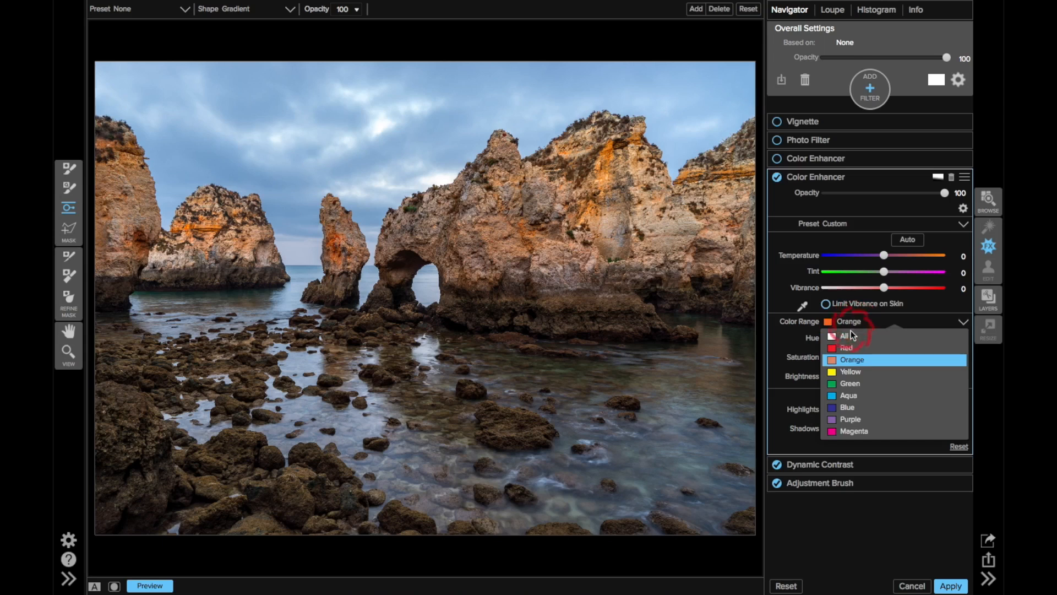
click(849, 346)
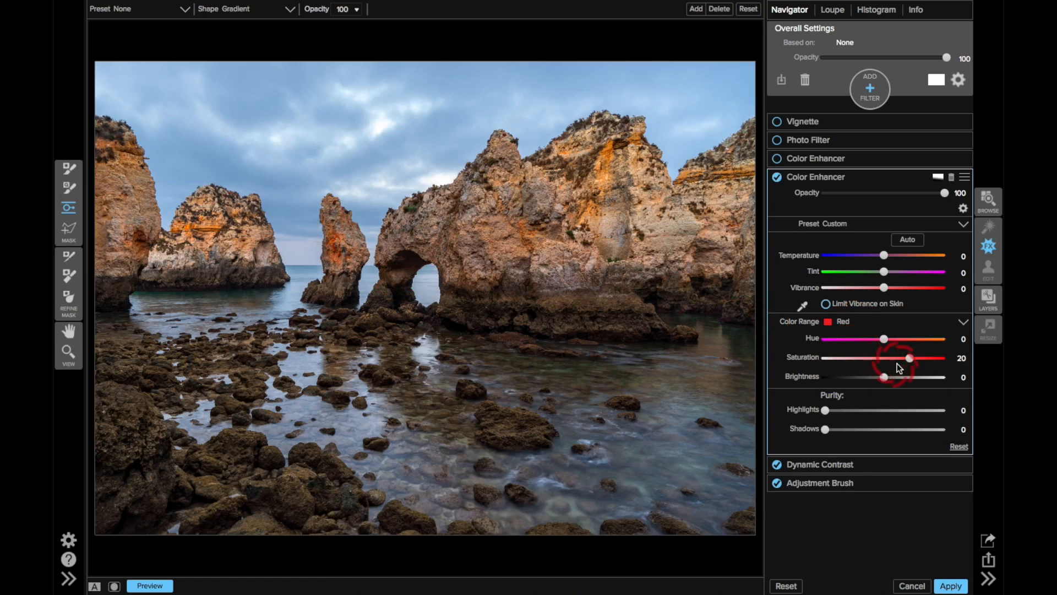
drag(886, 339, 891, 343)
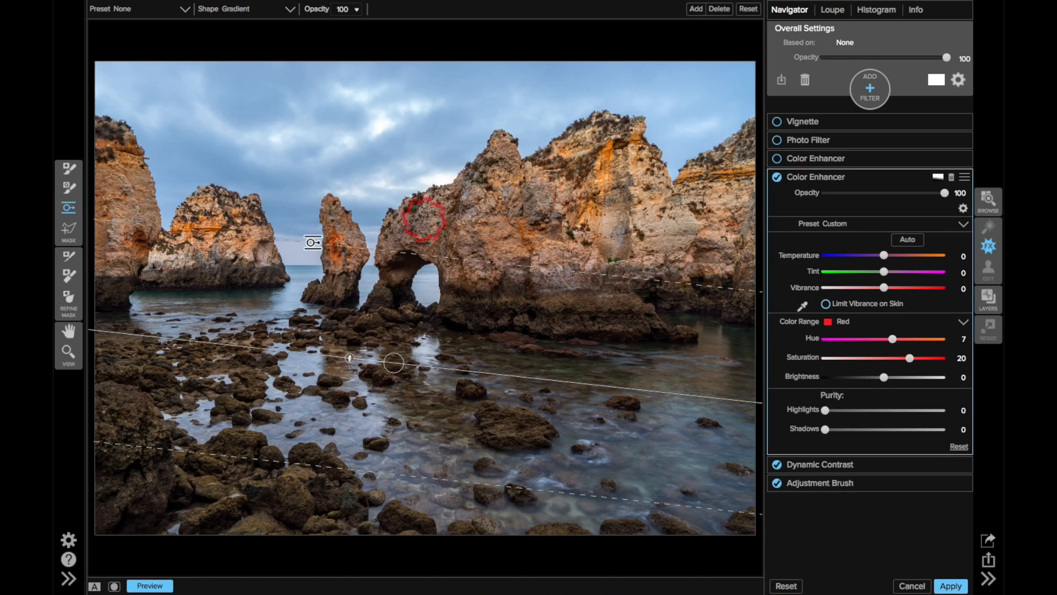
click(777, 177)
click(777, 178)
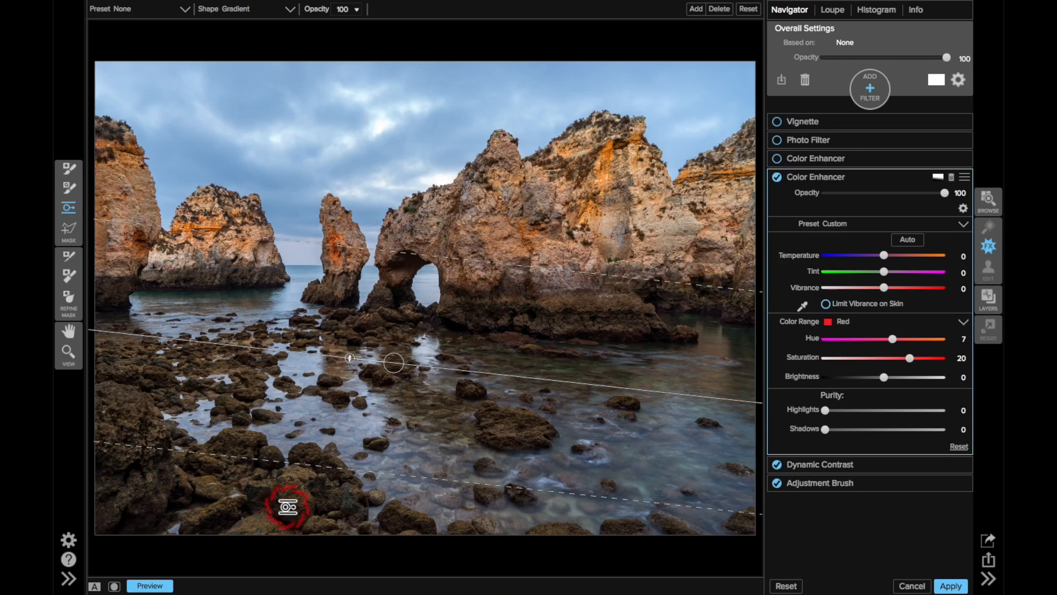
Step: Enable the second Color Enhancer with the Green Enhancer preset, and check its gradient mask overlay over the foreground rocks
click(813, 160)
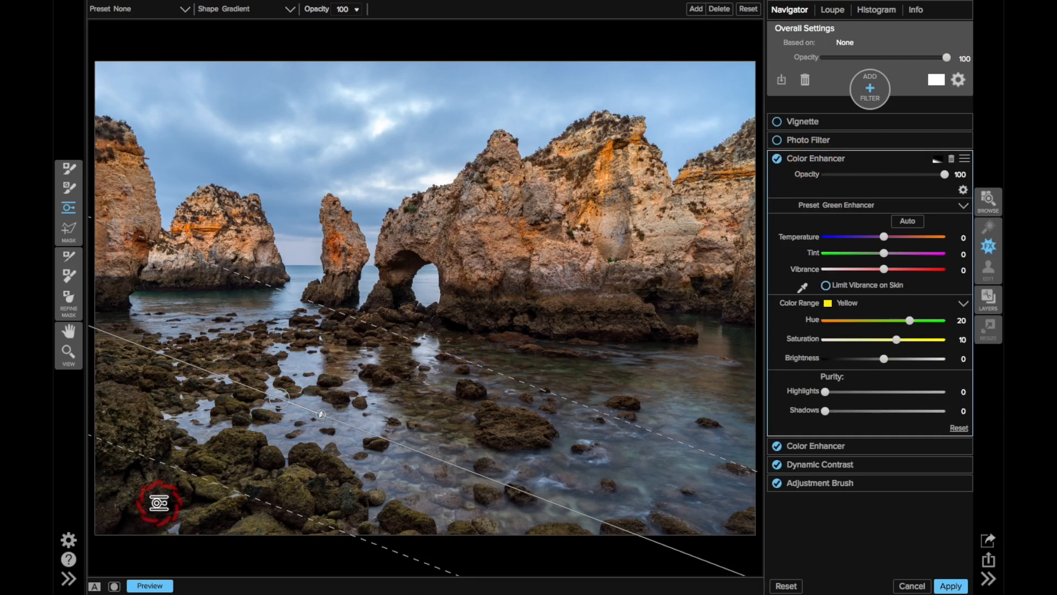
key(o)
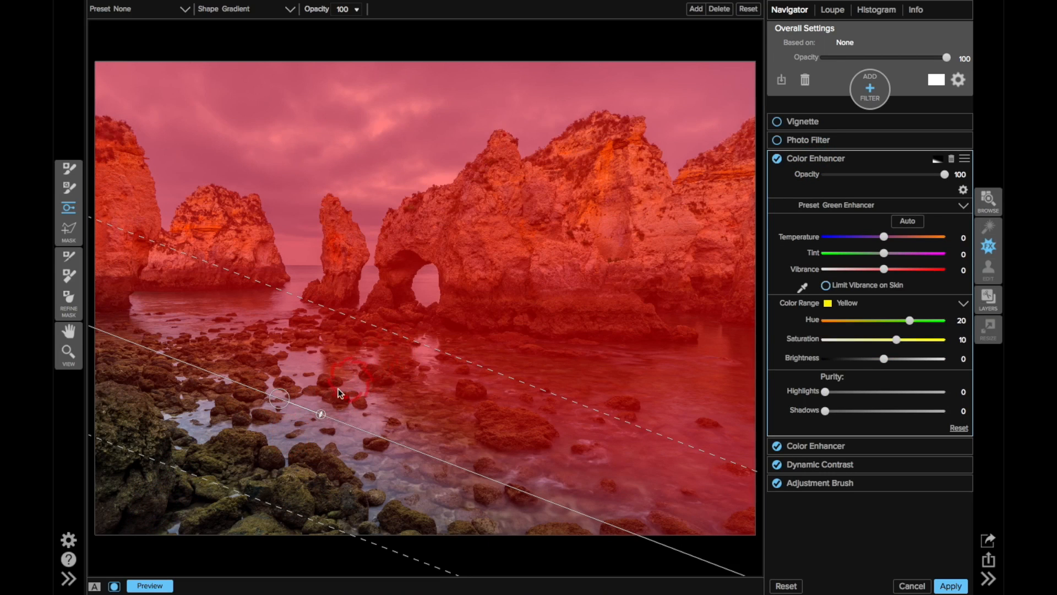
key(o)
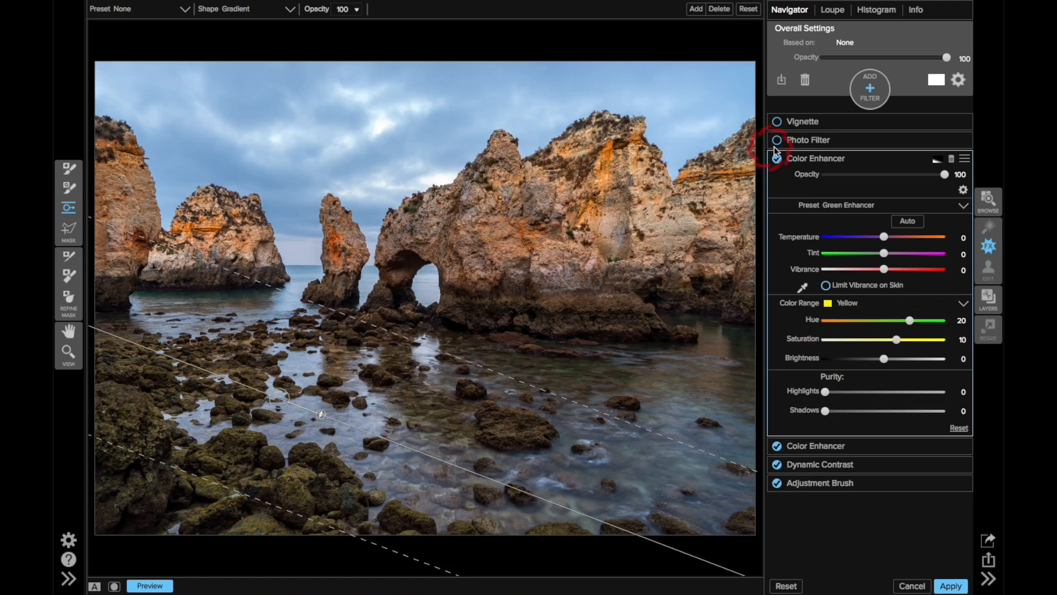
Step: Enable the prepared Photo Filter and Vignette filters above the two Color Enhancers
click(830, 146)
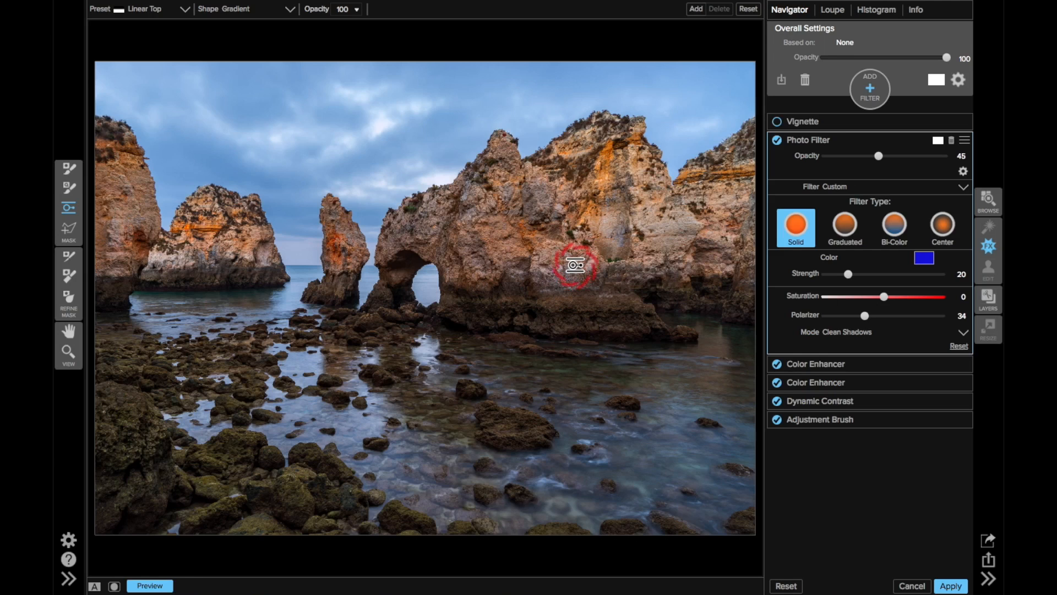
click(813, 123)
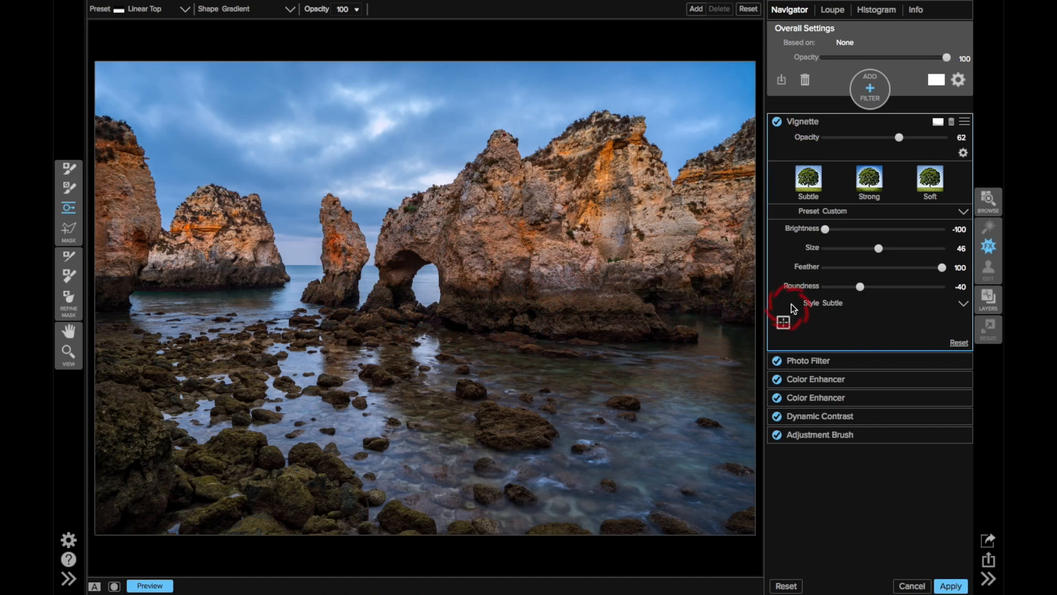
Step: Examine the vignette's edge with Feather at 1, restore it to 100, and compare the filtered photo with the original
click(825, 267)
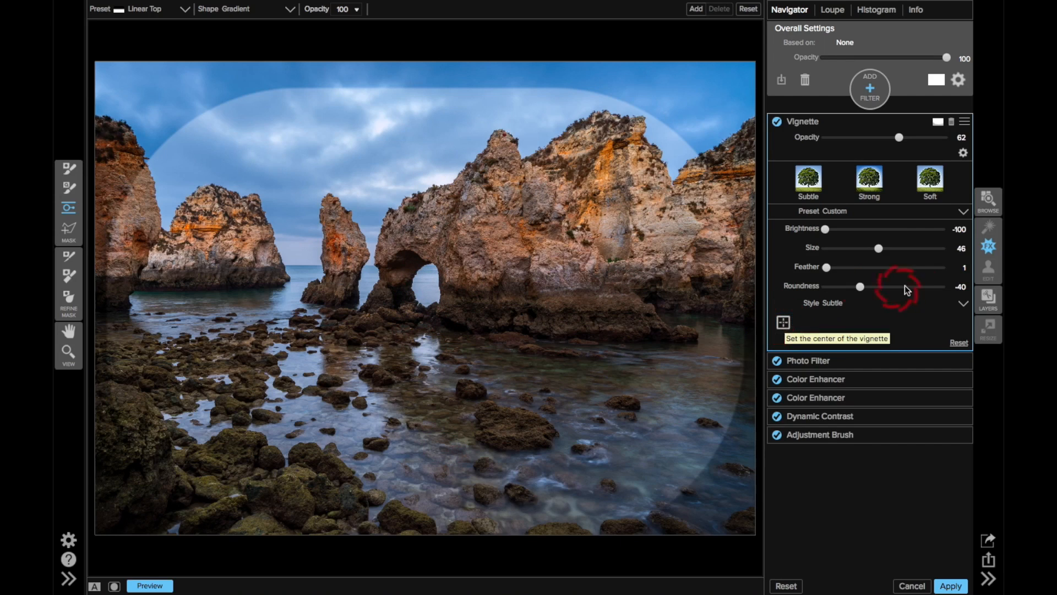
click(944, 267)
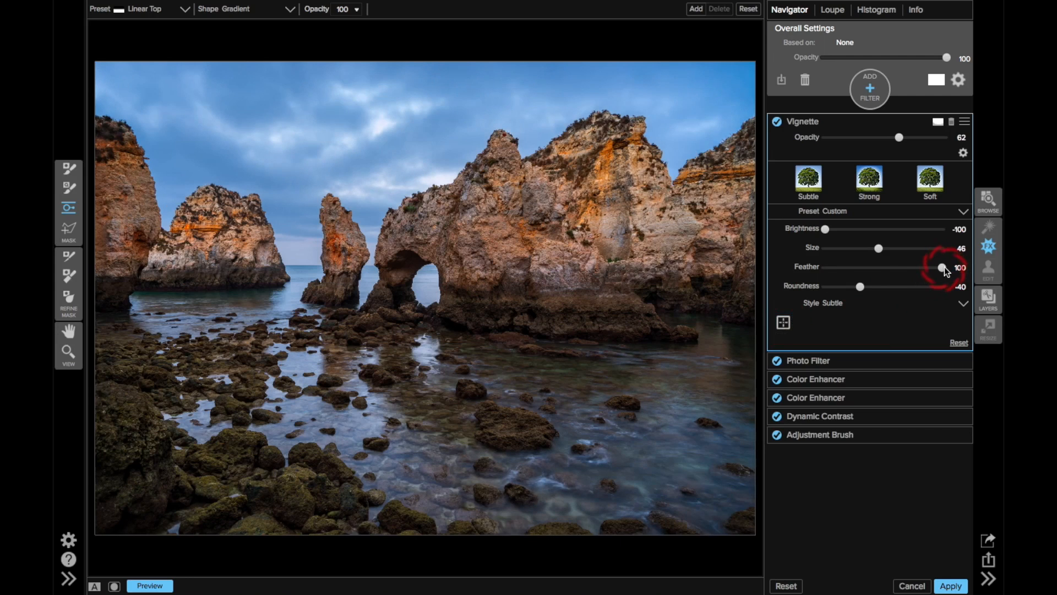
key(ctrl+p)
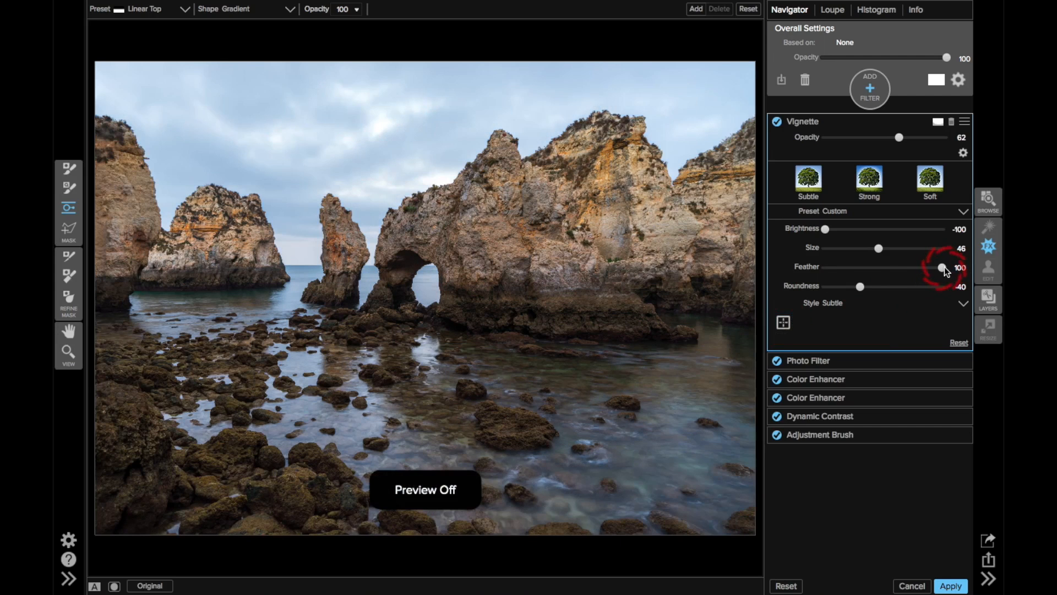
key(ctrl+p)
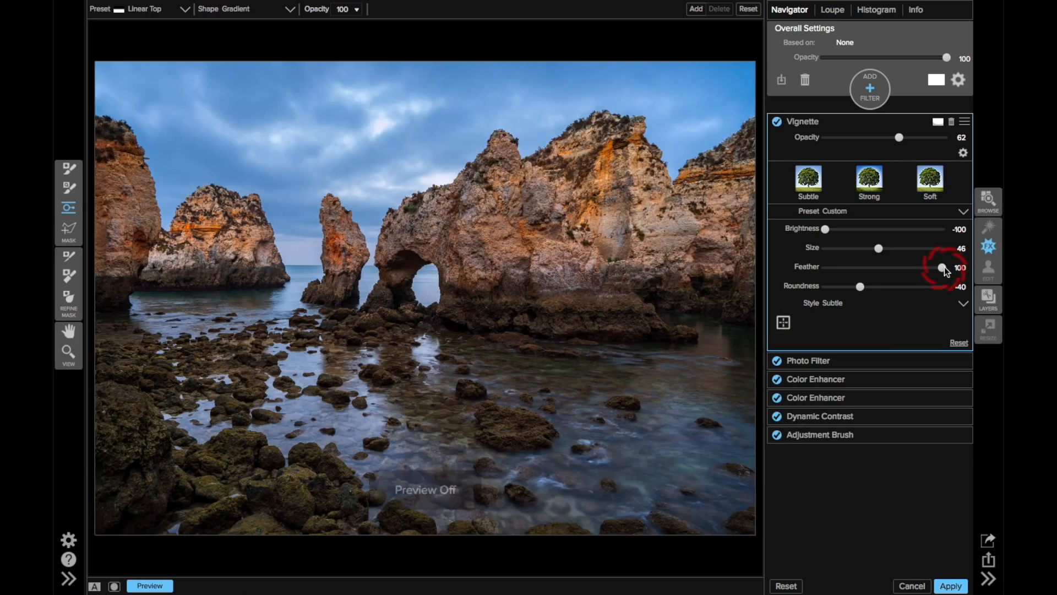